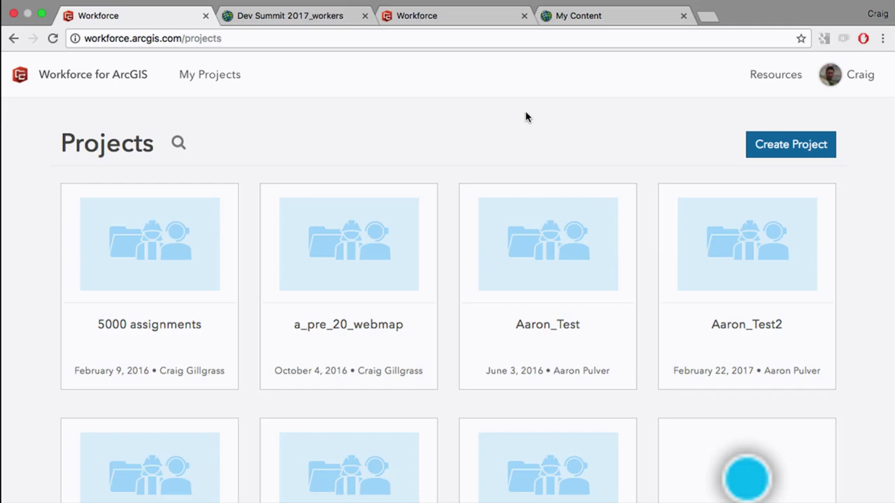
Create a project named "aa Dev Summit Demo" with the summary "this my demo project"
left_click(803, 151)
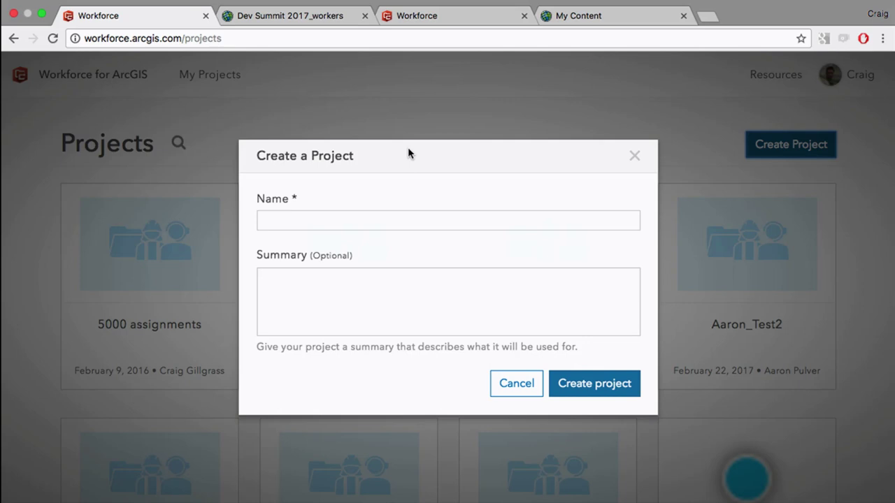
left_click(355, 218)
type("aa")
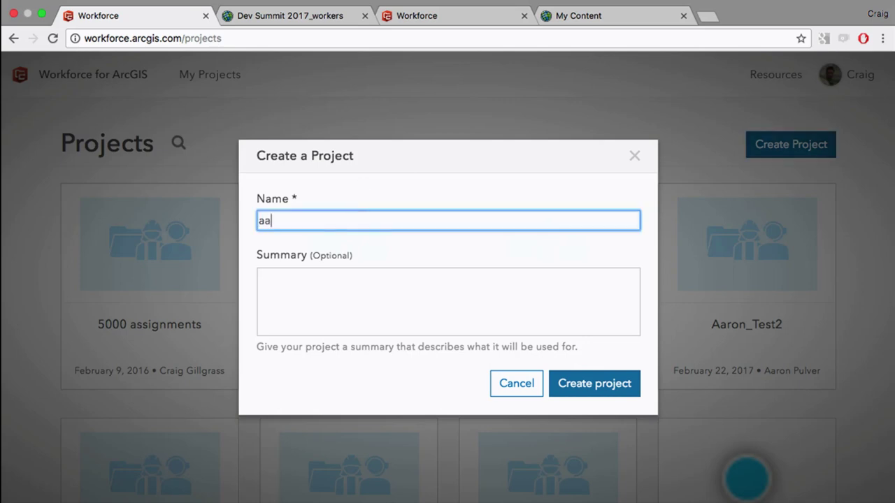
type(" Dev Summit Demo")
left_click(426, 308)
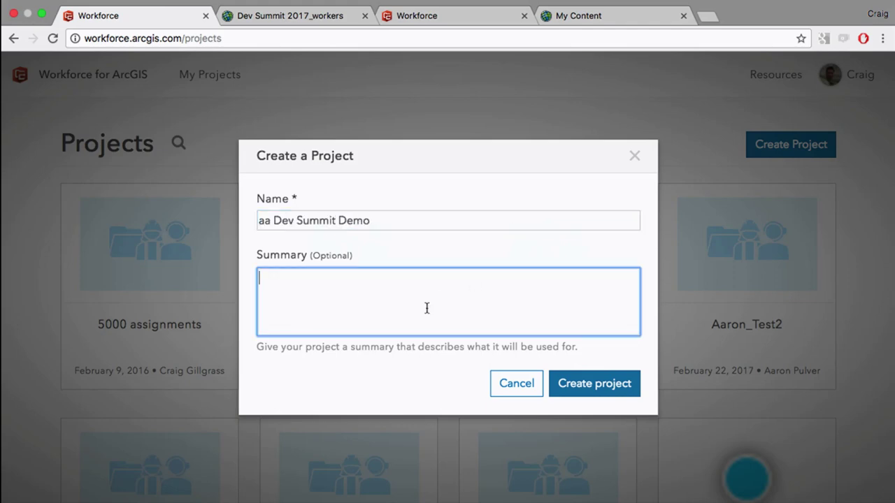
type("this my demo project")
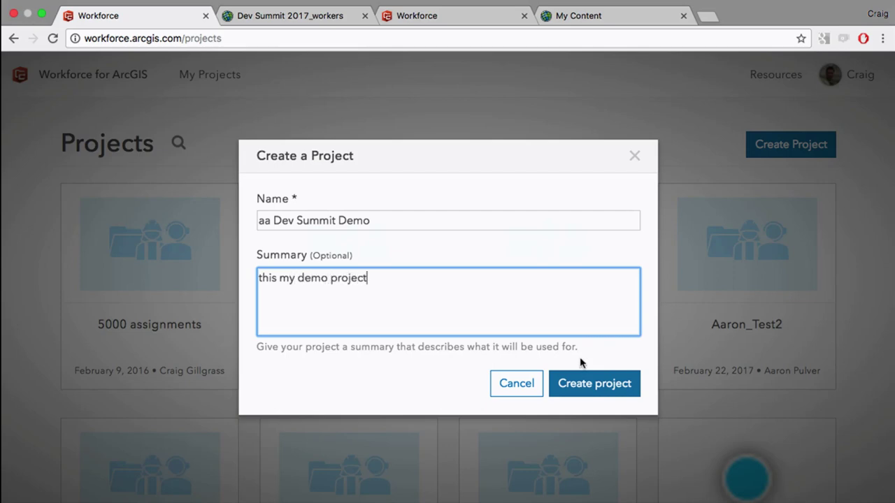
left_click(601, 384)
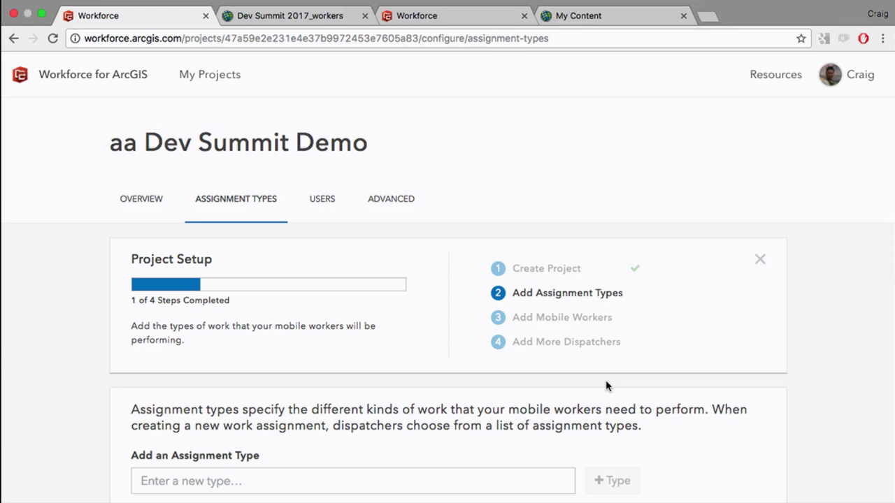
Switch to ArcGIS Online, review the new project's items in My Content, and return to the Workforce project setup
left_click(294, 15)
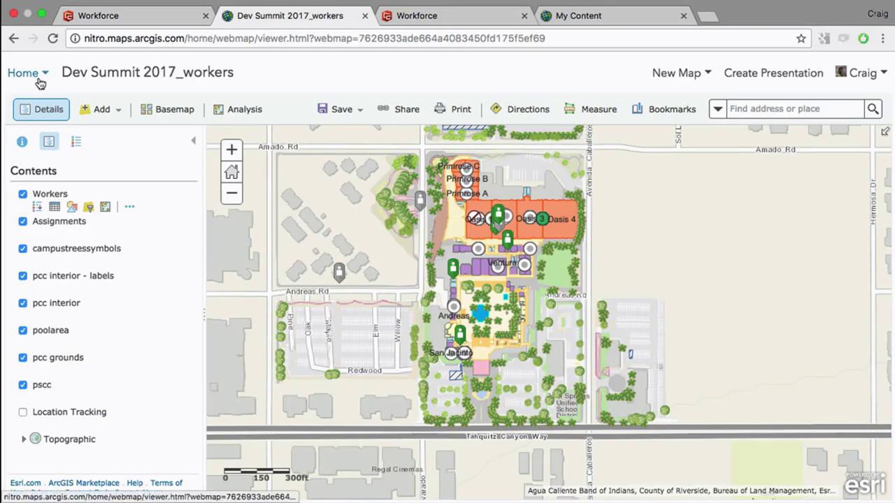
left_click(40, 81)
left_click(76, 218)
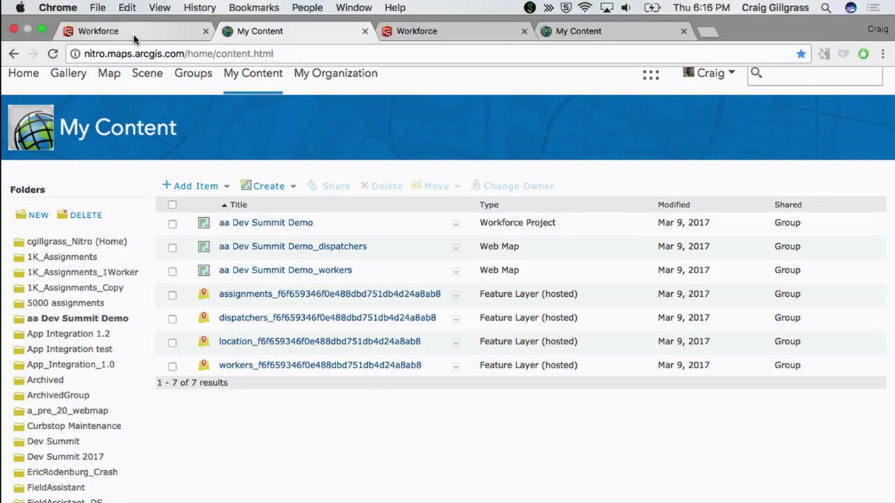
left_click(98, 16)
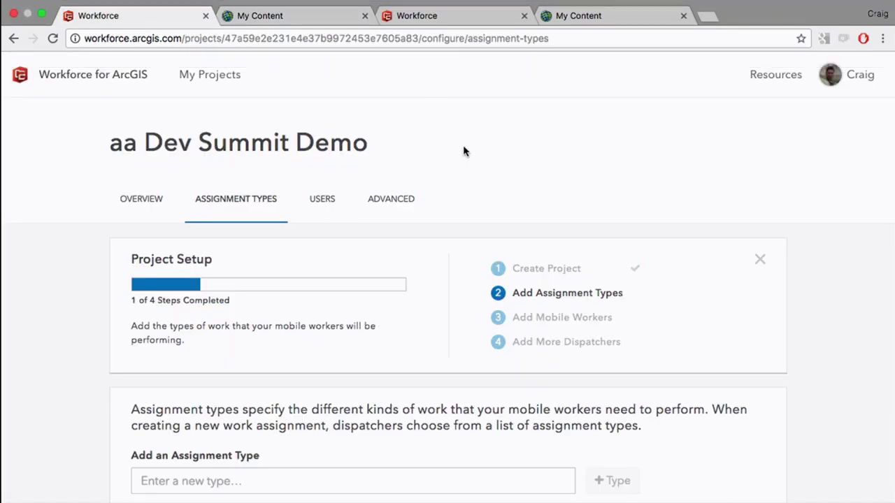
Add an assignment type named "Technical Workshop" to the project
scroll(463, 145, "down", 2)
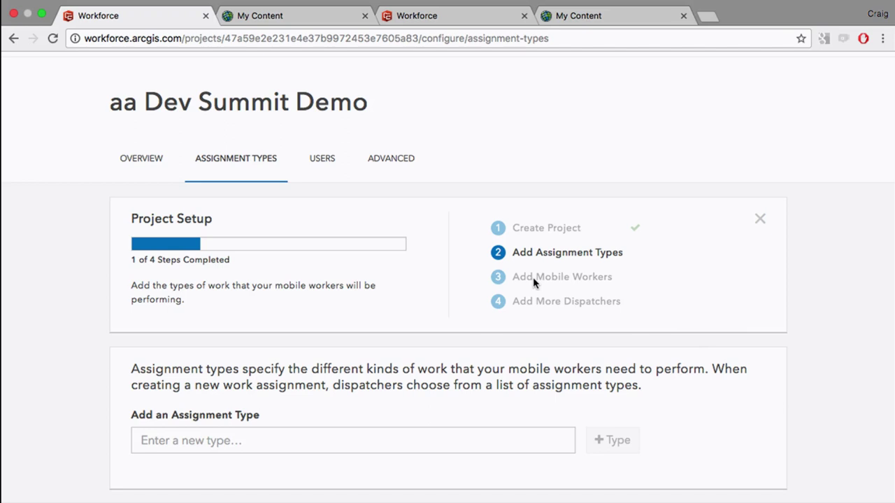
left_click(225, 437)
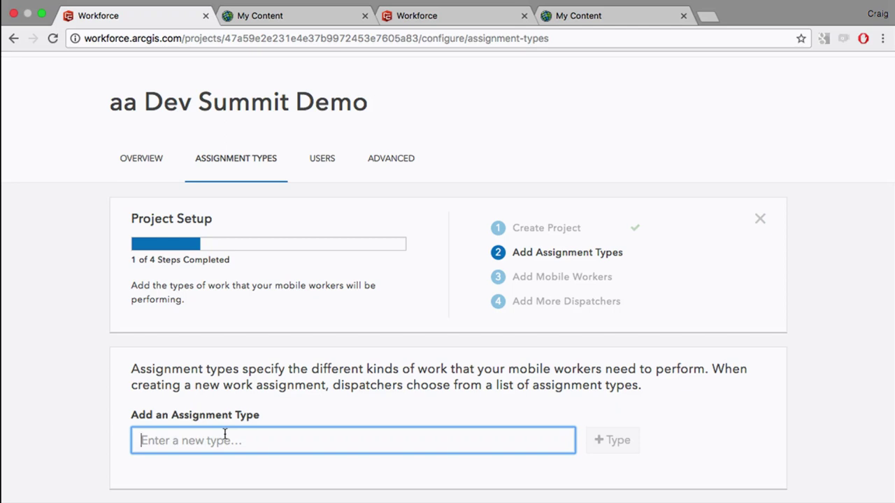
type("Tech")
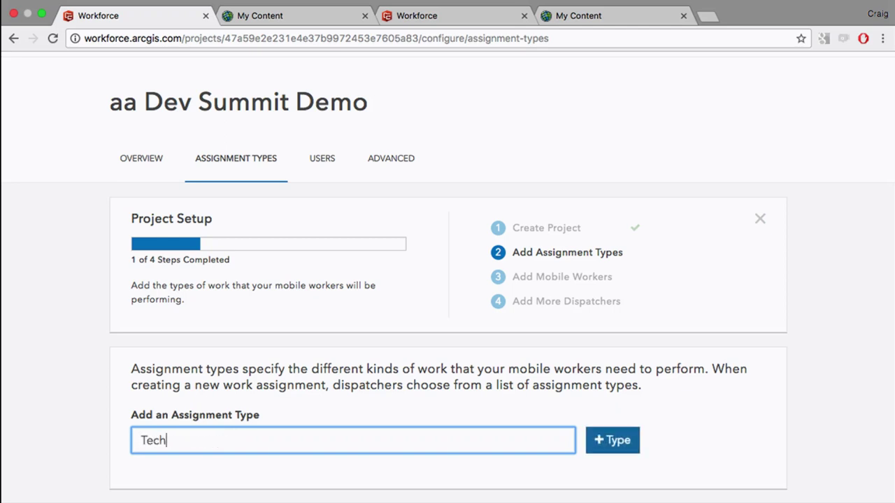
type("nical Workshop")
key("Return")
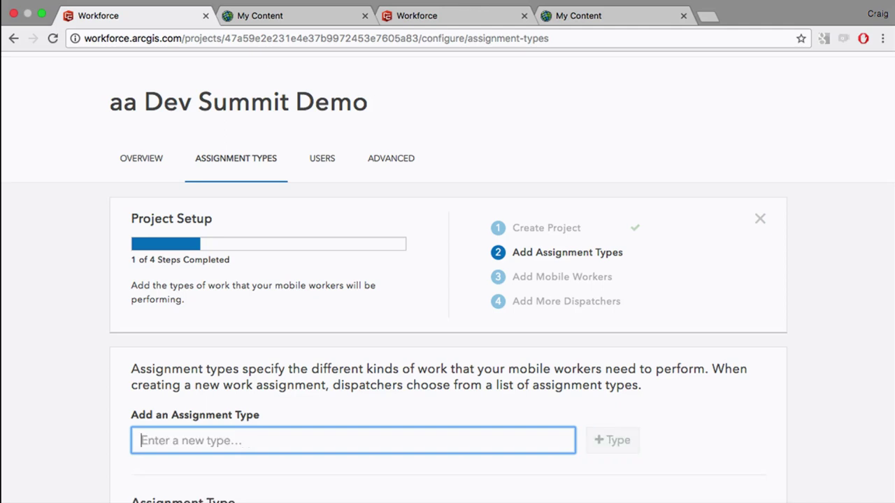
Add two more assignment types, "Drink beer at party" and "Ride the carnival ride"
scroll(213, 448, "down", 2)
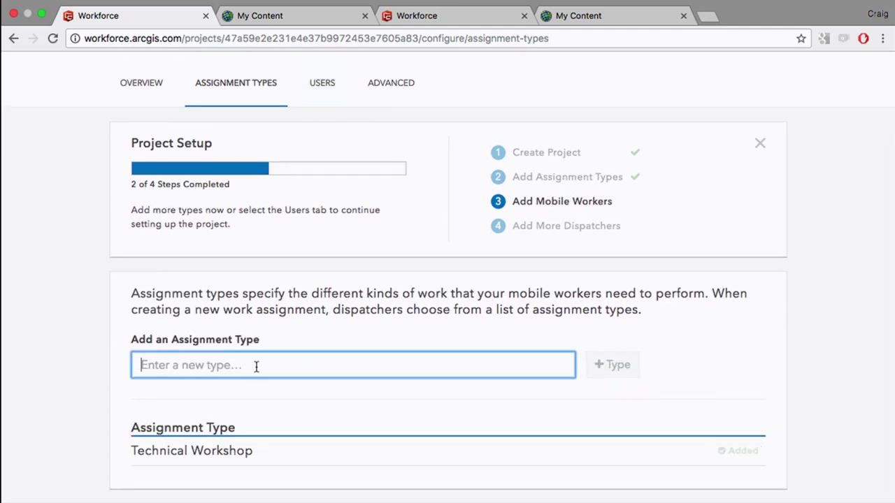
type("Drink beer at party")
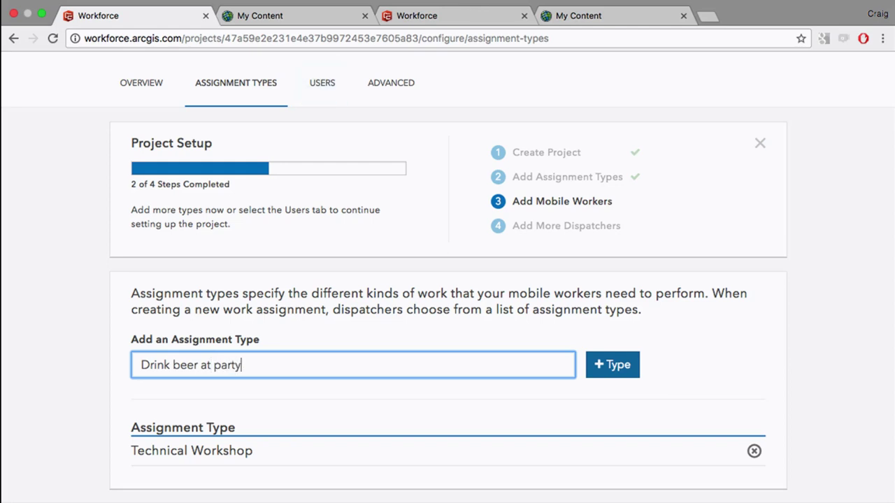
key("Return")
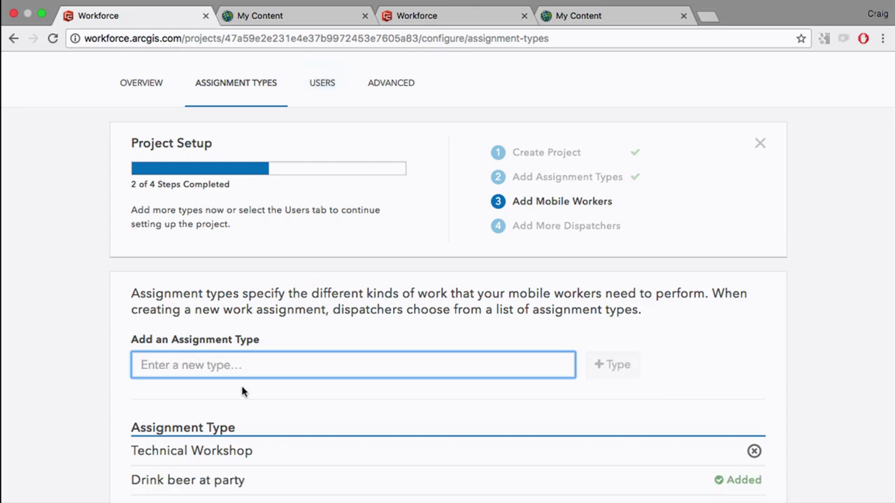
type("Ride the carnival ride")
key("Return")
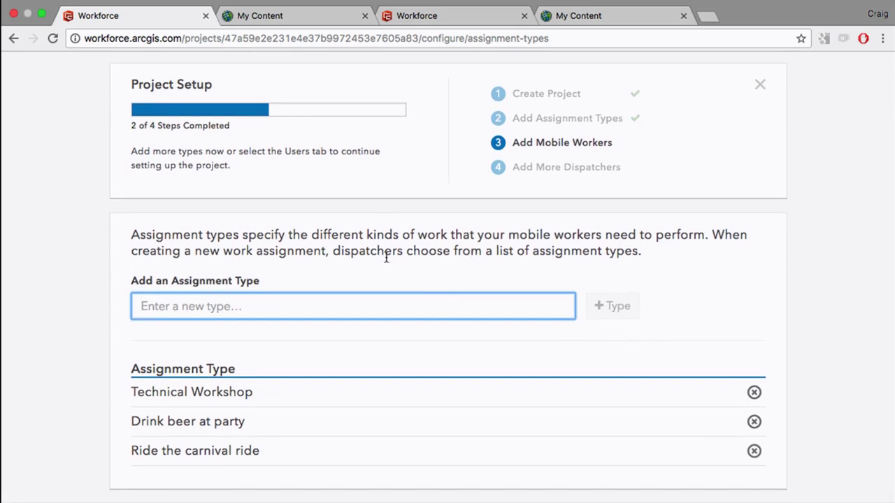
Add the project owner's organization account to the project's users with the Mobile Worker role
scroll(447, 209, "up", 3)
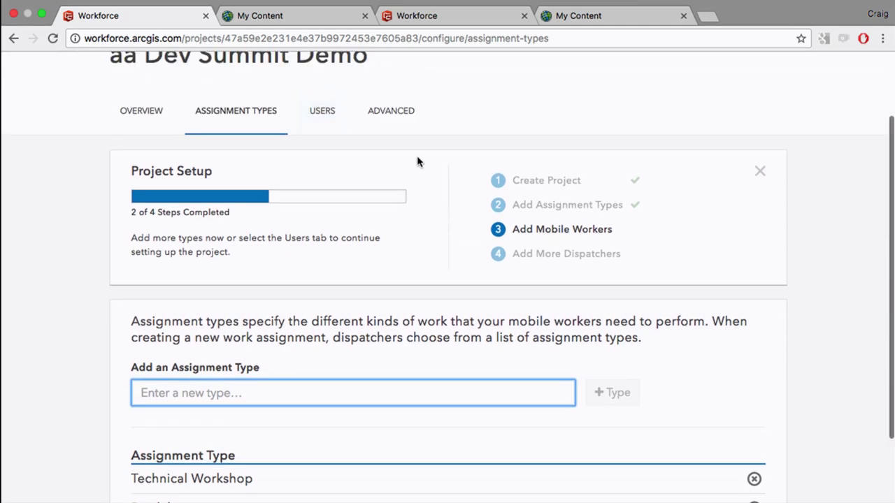
scroll(489, 182, "down", 3)
scroll(455, 161, "up", 5)
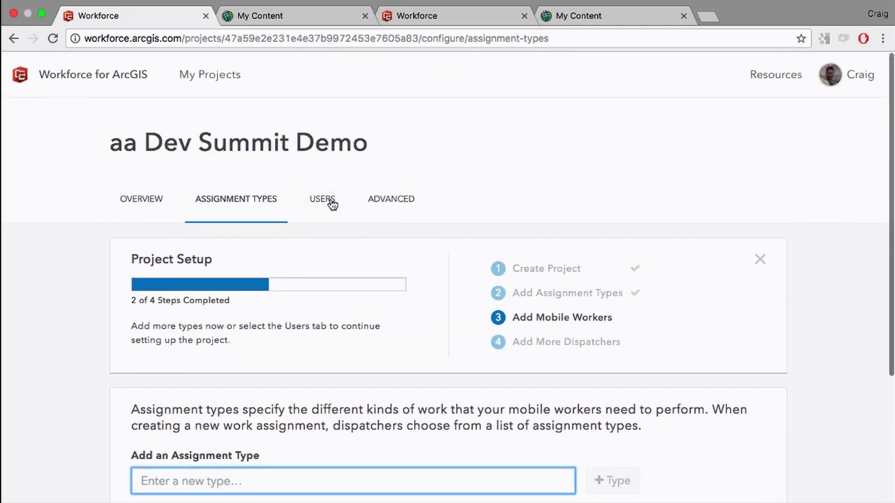
left_click(328, 201)
right_click(563, 184)
left_click(825, 260)
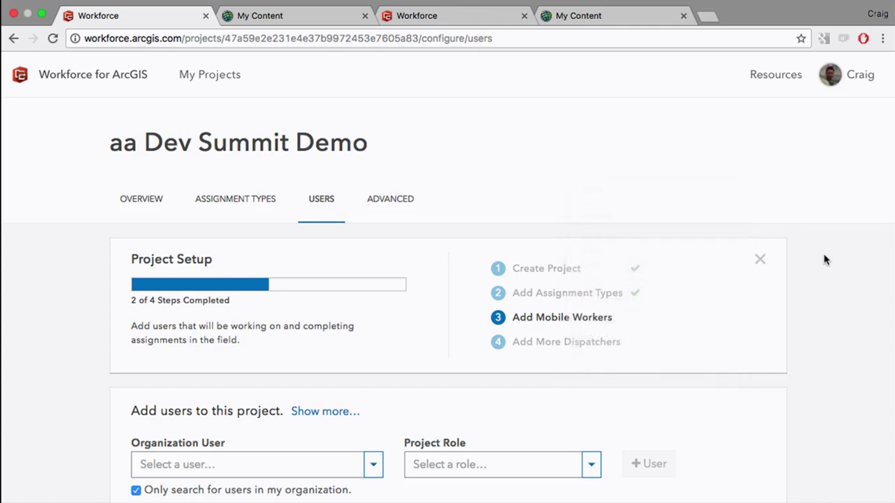
scroll(825, 304, "down", 4)
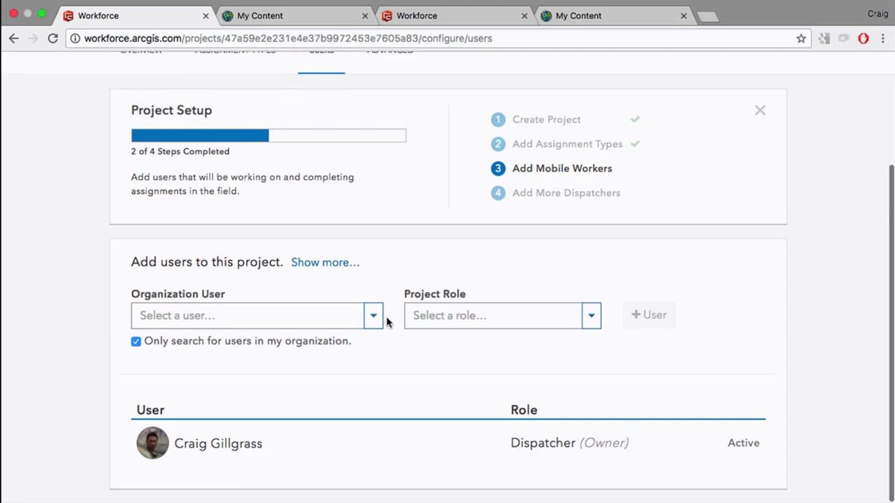
left_click(328, 316)
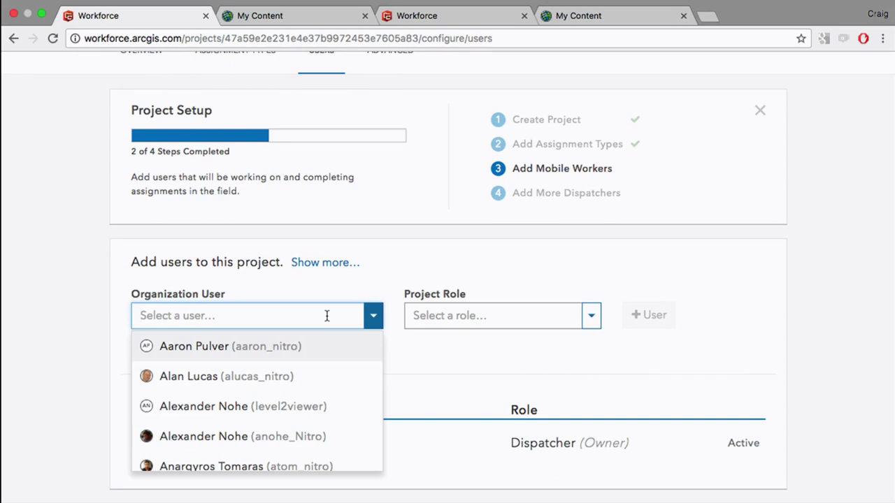
type("craig")
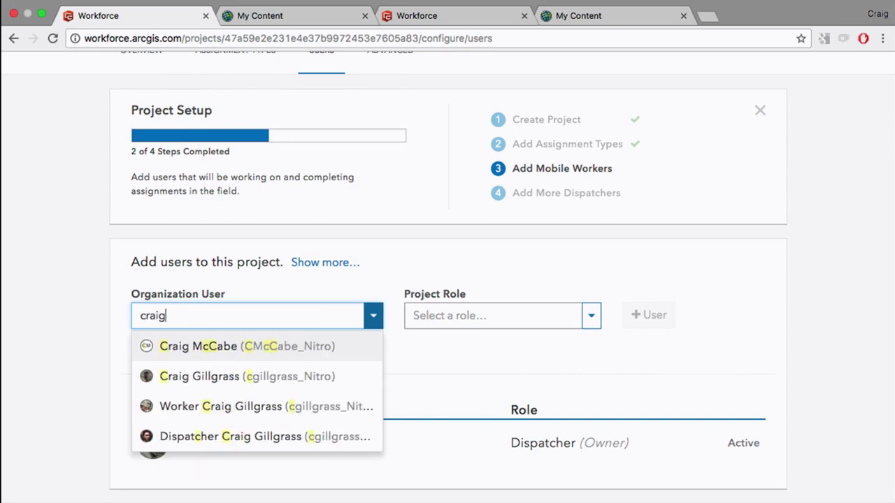
left_click(253, 376)
left_click(648, 316)
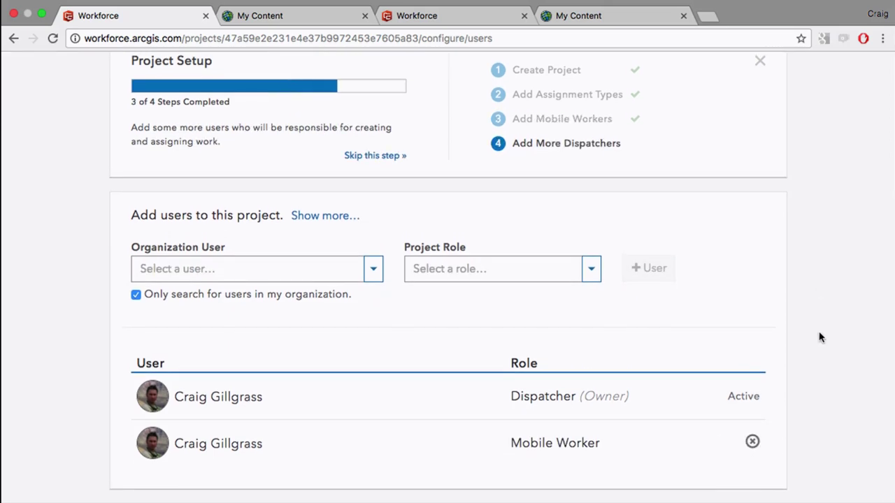
Find a second organization member by first name and add that person as a Mobile Worker
left_click(262, 275)
type("jeff")
left_click(207, 323)
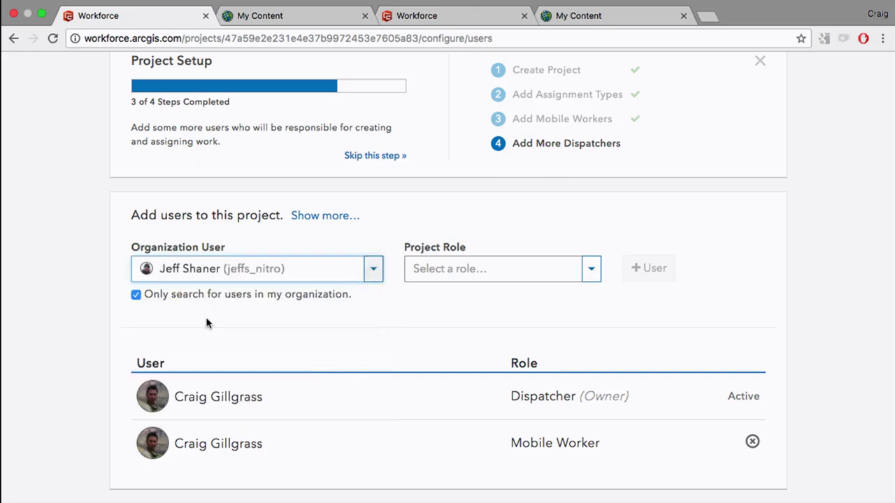
left_click(536, 269)
left_click(491, 322)
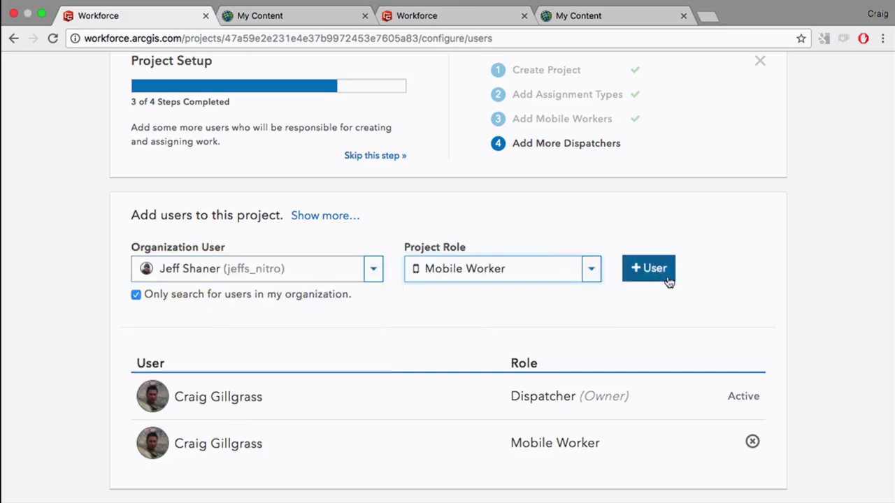
left_click(661, 271)
Turn off the organization-only user search and add the owner's account from another organization as a Mobile Worker
scroll(771, 270, "down", 2)
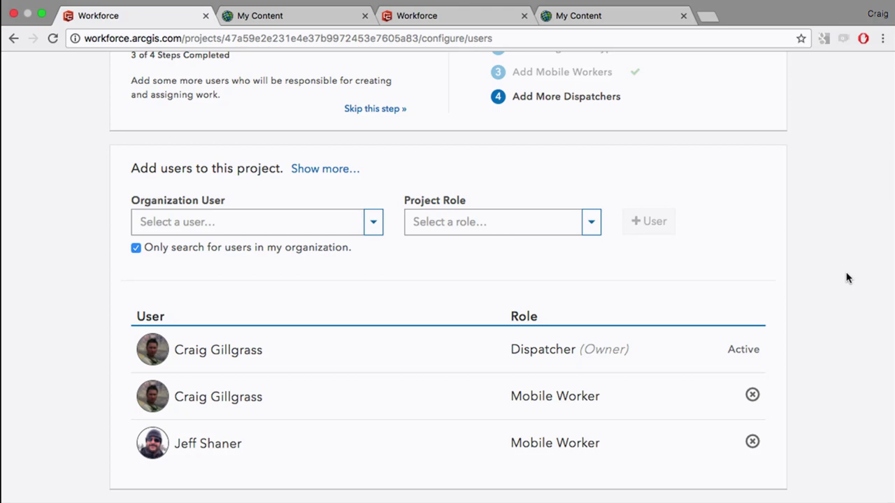
left_click(136, 247)
left_click(235, 231)
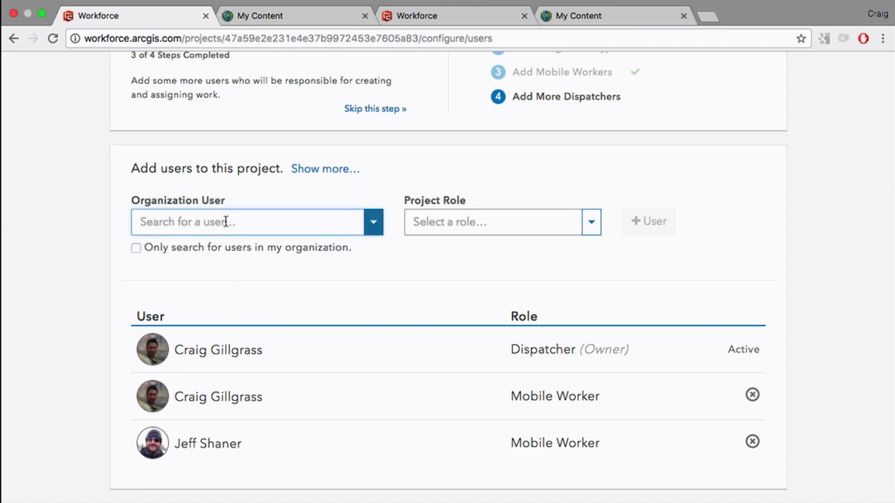
type("craig_sp")
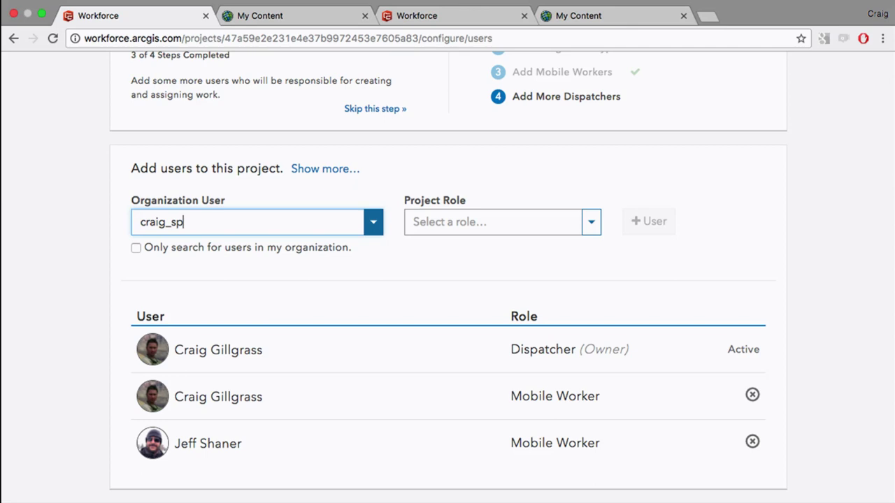
left_click(294, 256)
left_click(506, 223)
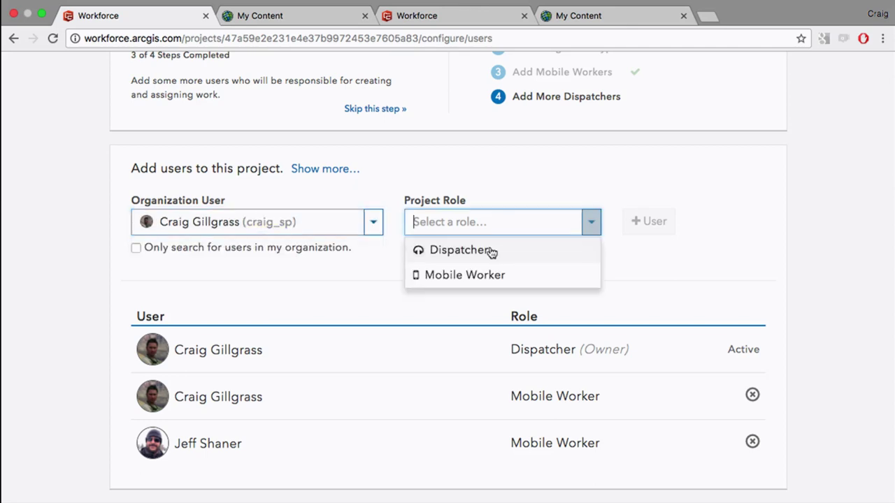
left_click(496, 275)
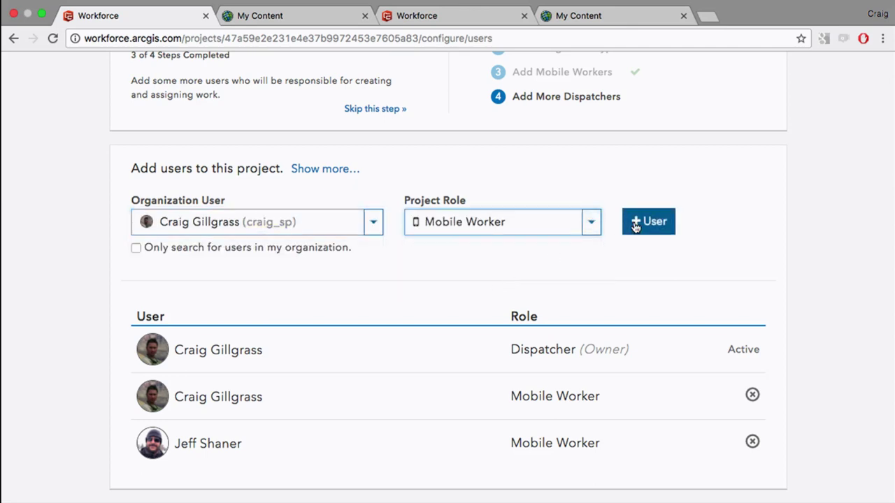
left_click(636, 223)
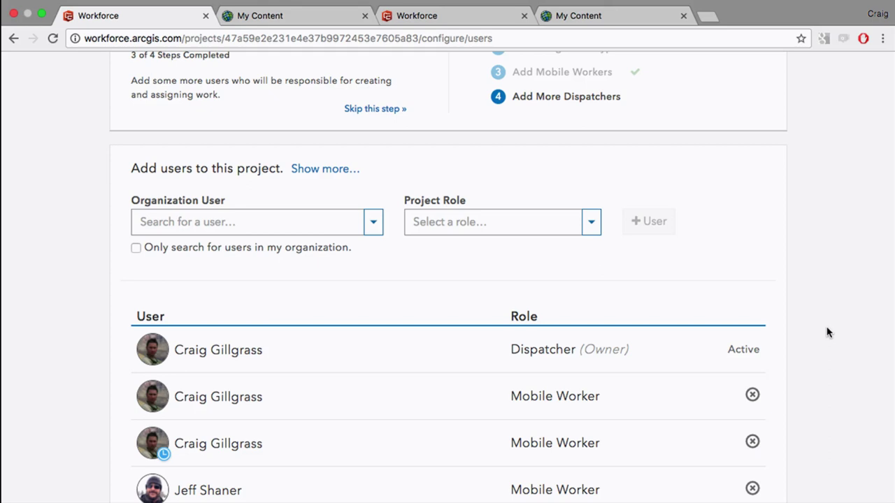
Enable Location Tracking in the project's advanced settings
scroll(807, 182, "up", 5)
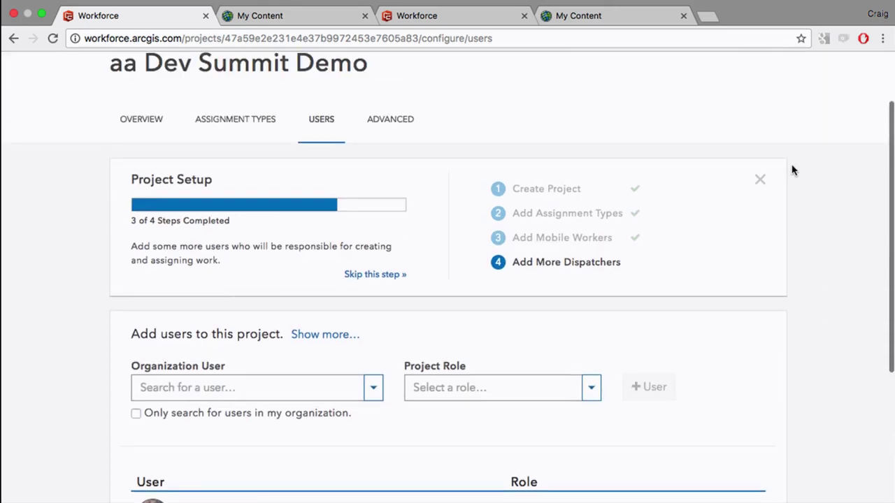
left_click(391, 123)
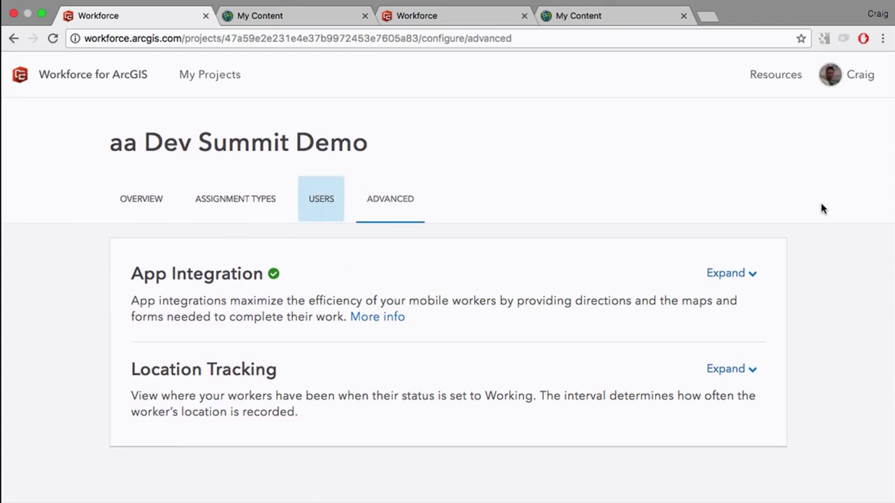
left_click(733, 374)
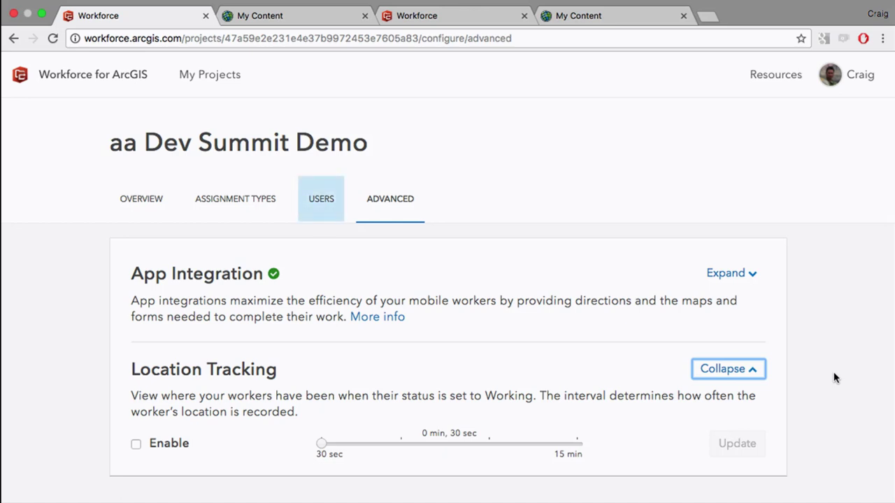
left_click(136, 444)
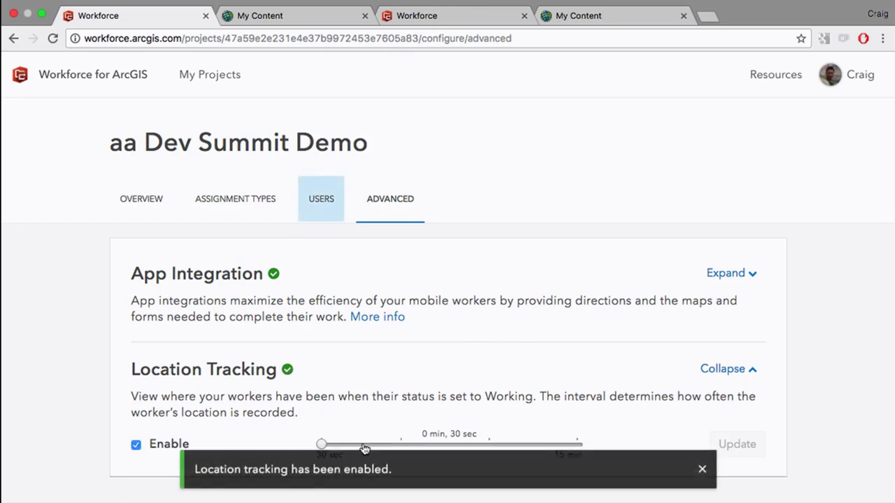
Set the location tracking interval to 5 minutes and save the update
left_click_drag(367, 448, 402, 446)
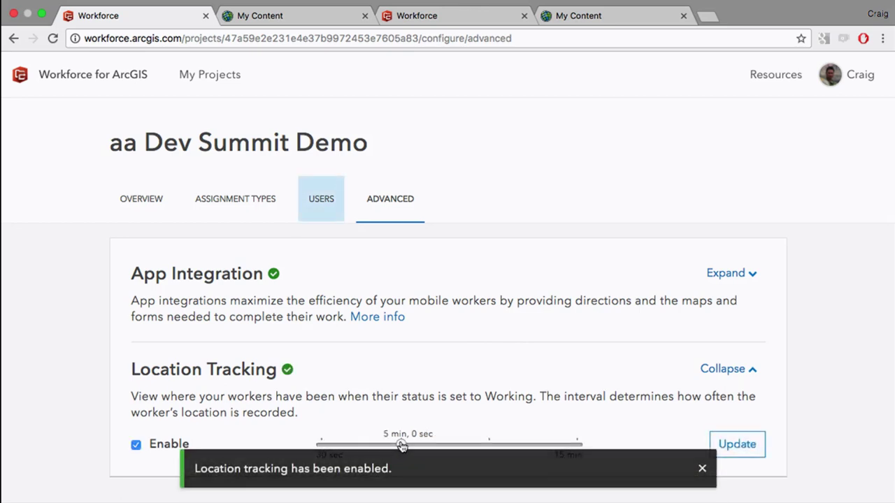
left_click(737, 453)
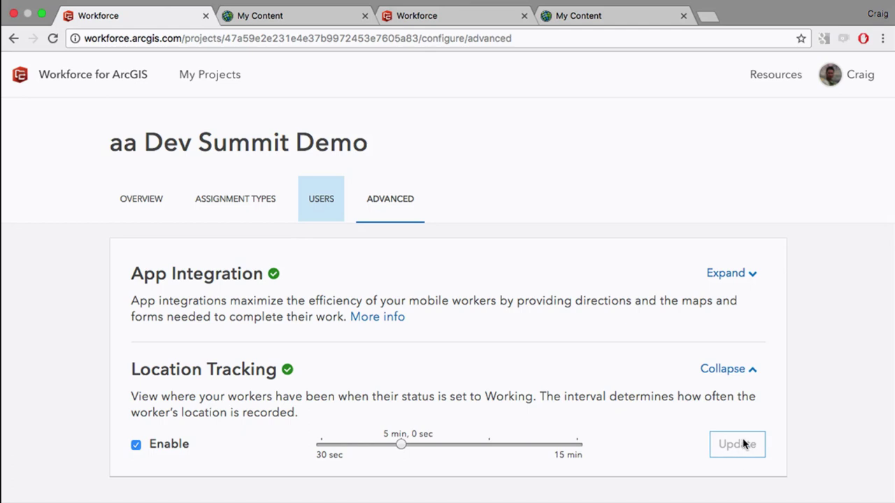
Integrate Collector for ArcGIS with the project, filtering the maps by "coll" and choosing the Fuel Hydrant Inspection Collector map
left_click(750, 272)
scroll(831, 287, "down", 3)
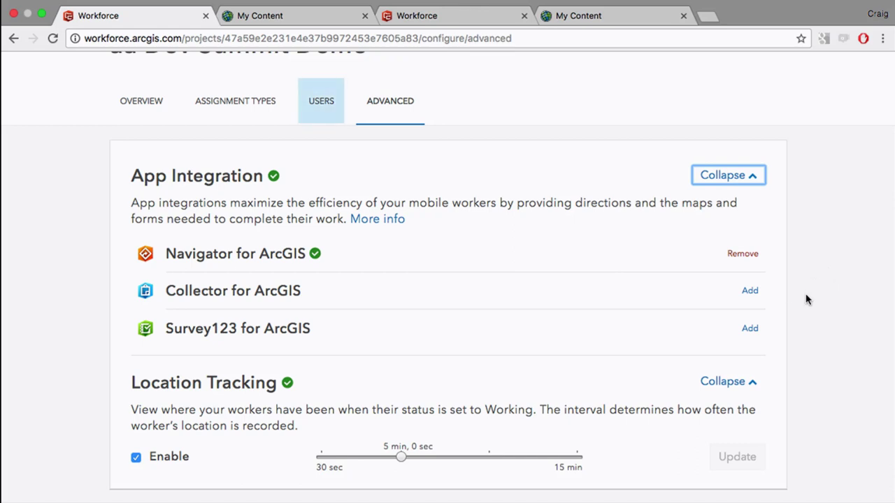
left_click(748, 290)
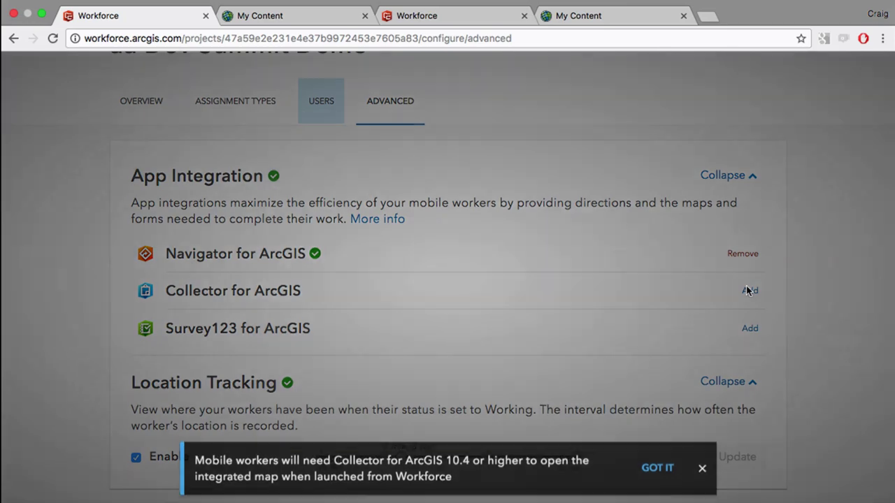
left_click(656, 461)
type("crit")
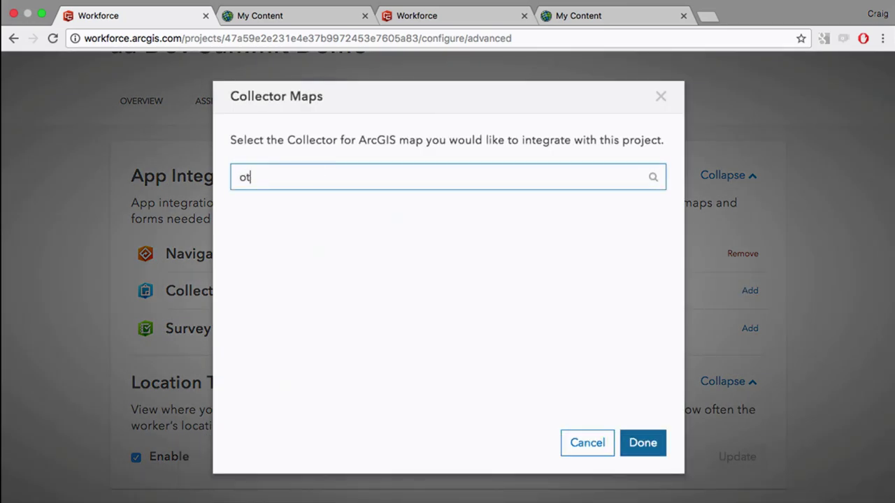
key("BackSpace")
key("BackSpace")
key("BackSpace")
key("BackSpace")
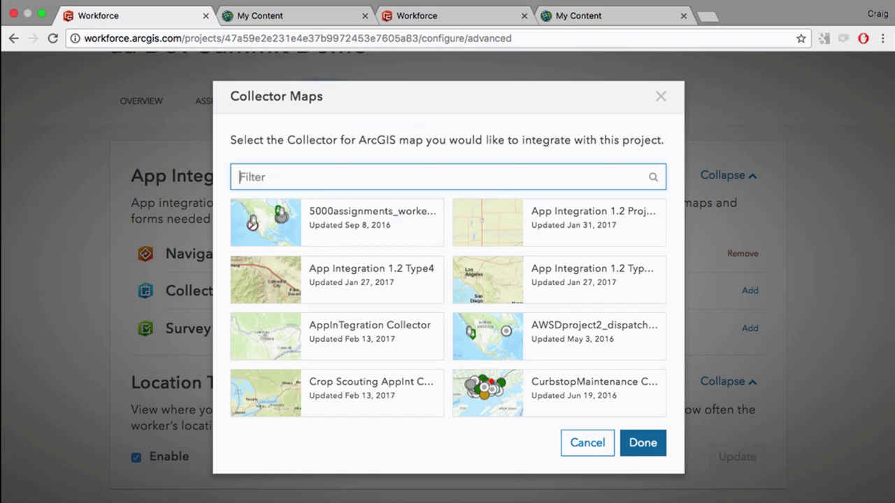
type("coll")
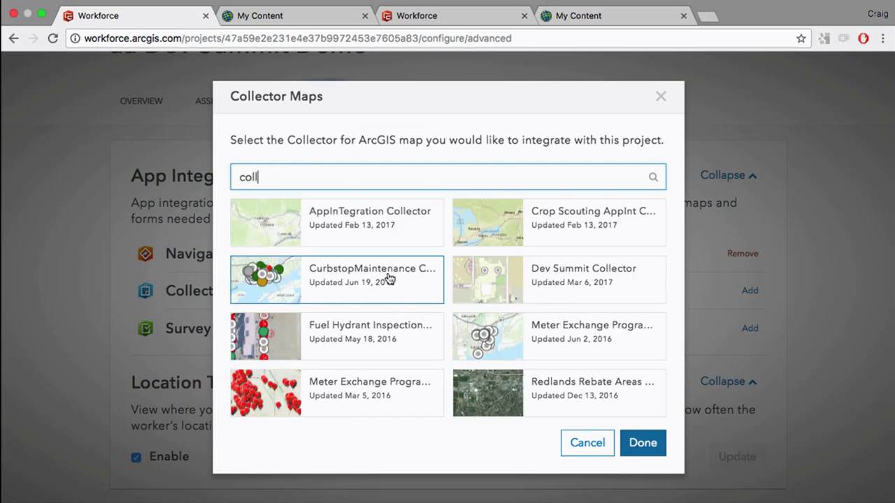
left_click(407, 332)
left_click(642, 443)
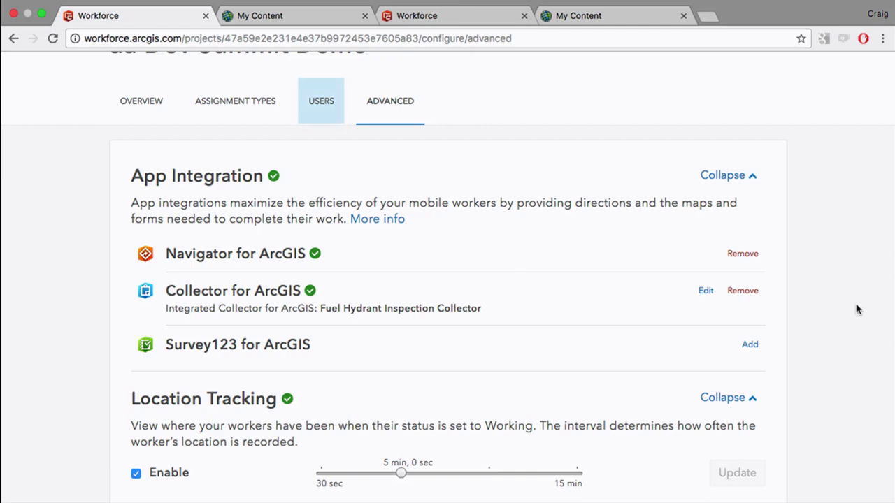
Examine the project overview and the Dispatcher map's options for adding layers, leaving the map unchanged
scroll(675, 120, "up", 3)
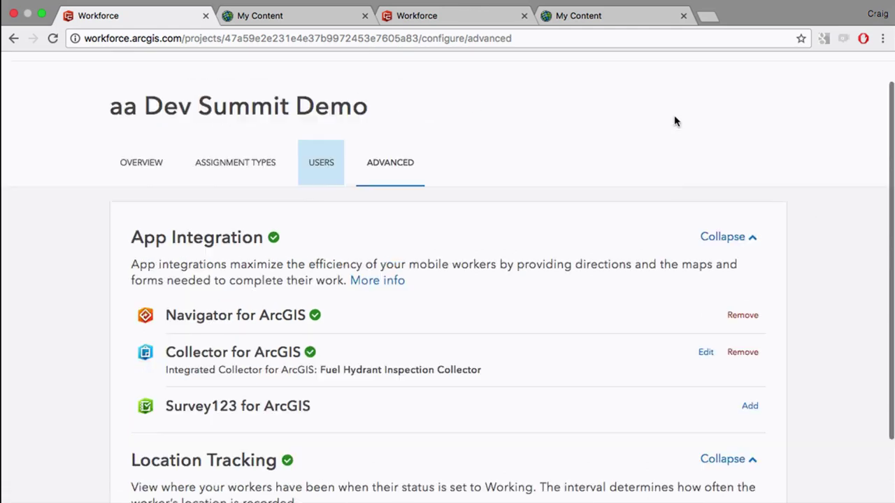
left_click(141, 200)
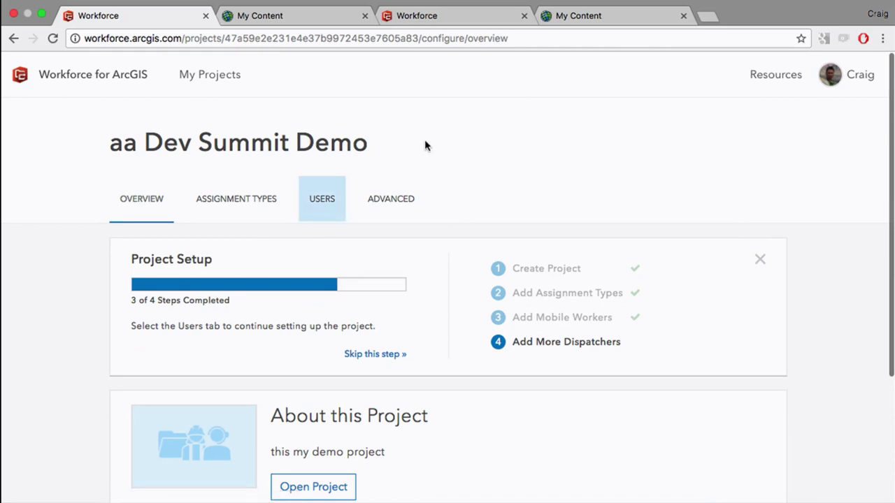
scroll(426, 144, "down", 3)
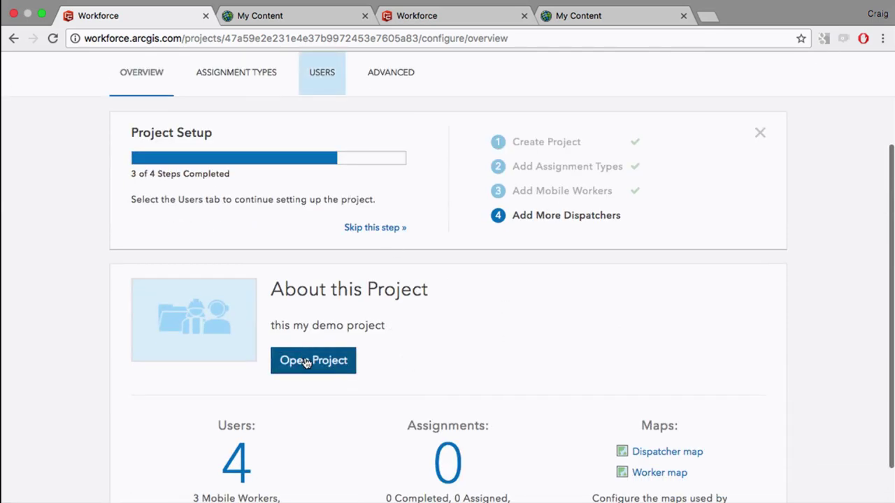
scroll(769, 189, "down", 1)
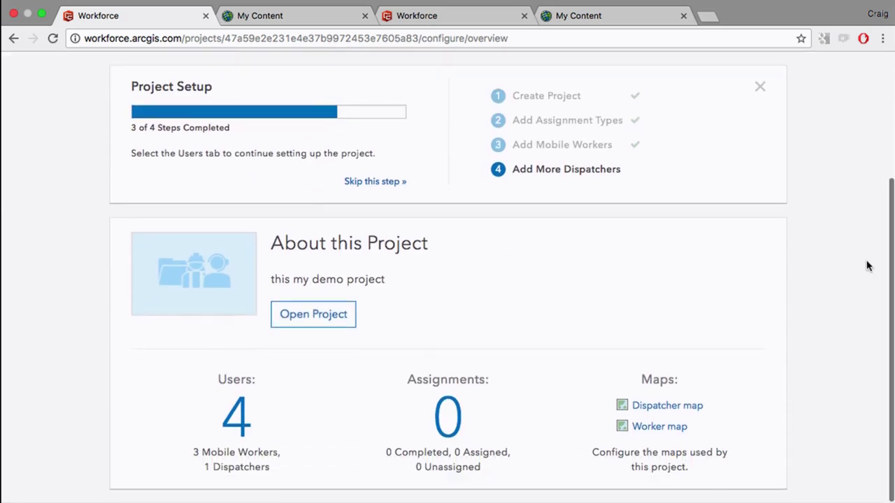
left_click(691, 409)
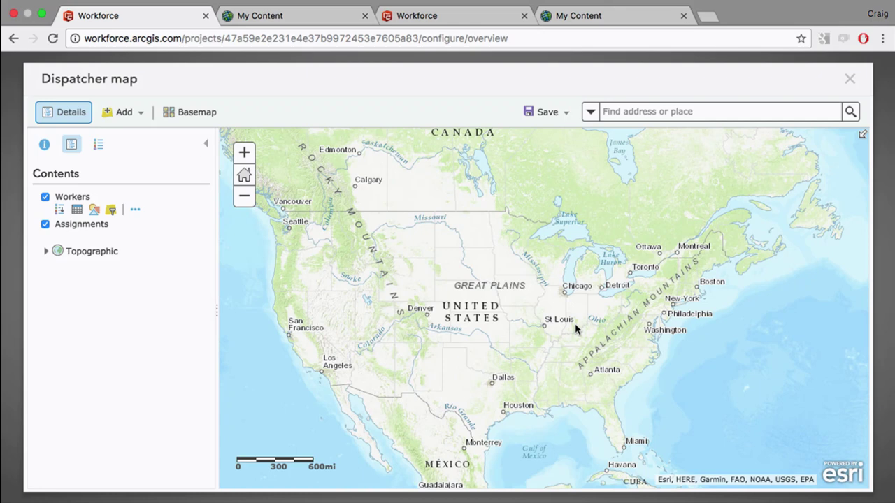
left_click(136, 113)
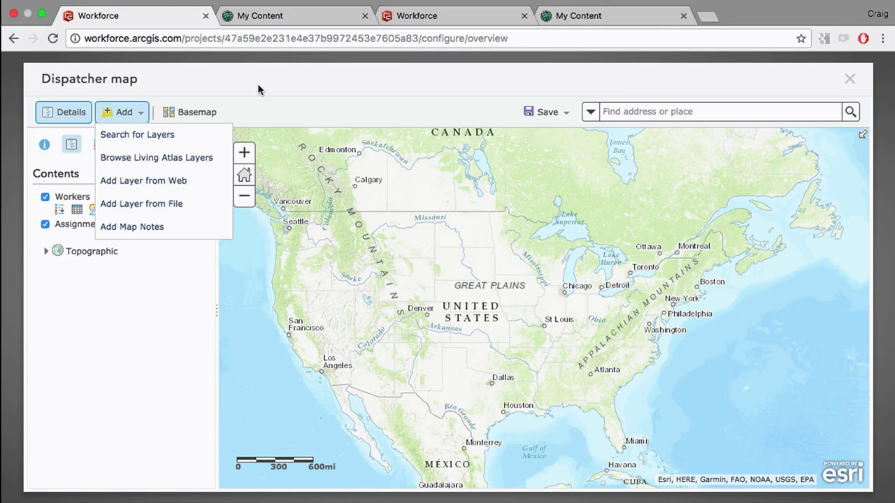
left_click(395, 75)
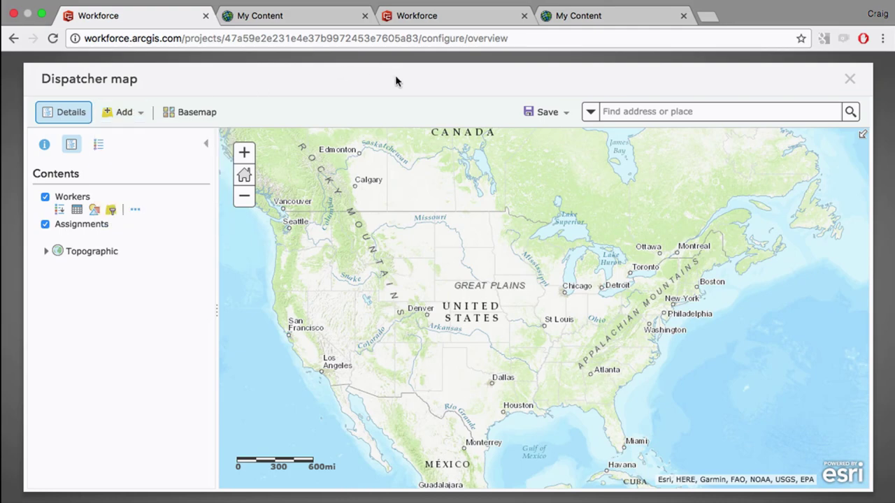
left_click(850, 79)
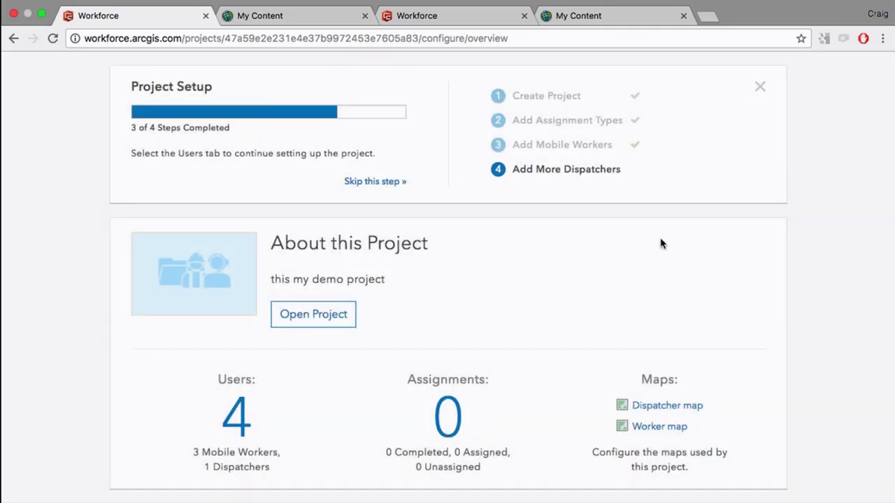
scroll(660, 244, "up", 5)
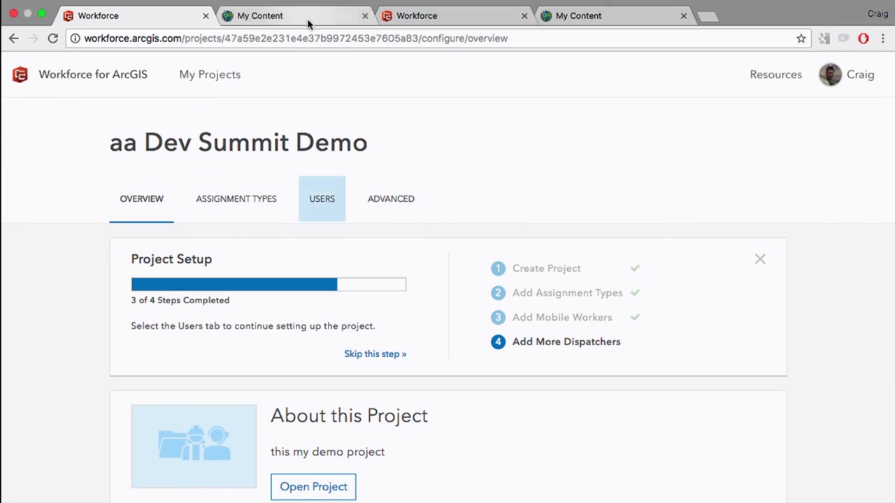